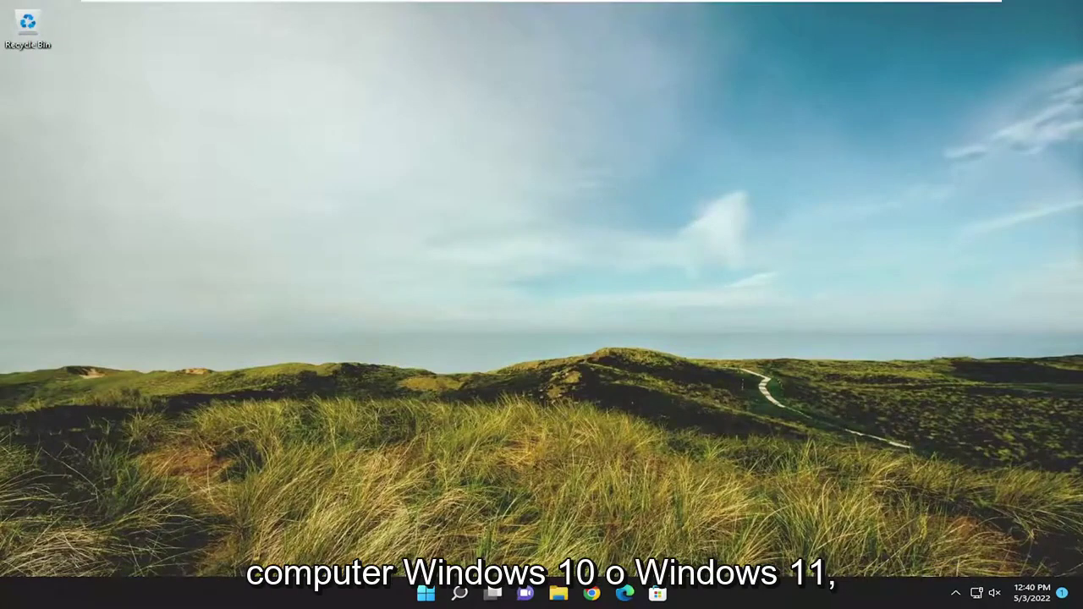
# Step: Try to move the maximized Google Chrome window by its title bar, and close the browser
pyautogui.click(599, 594)
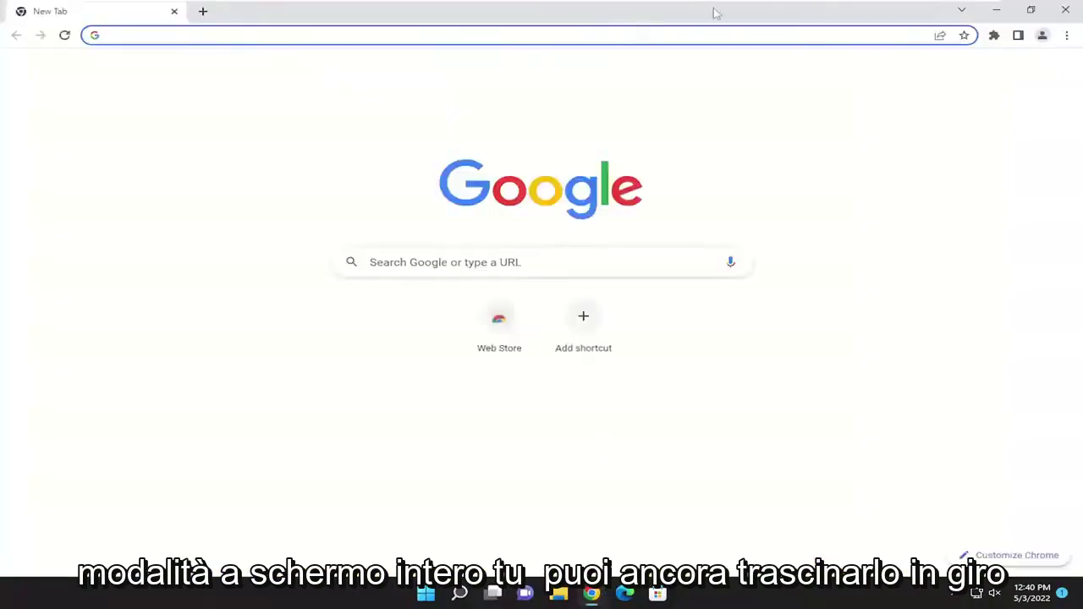
pyautogui.moveTo(713, 13); pyautogui.dragTo(641, 2)
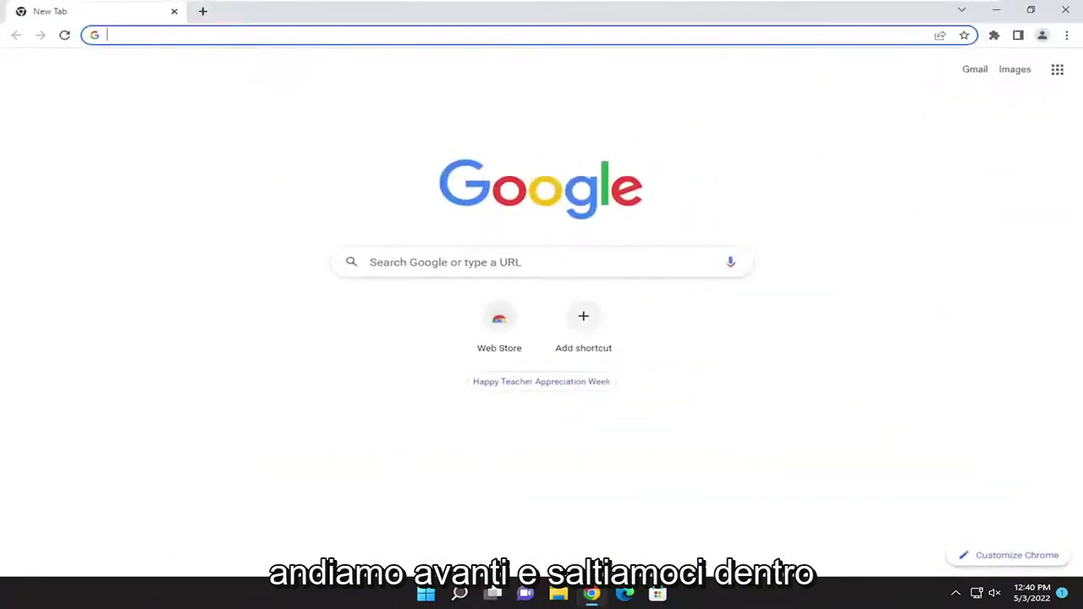
pyautogui.click(1066, 10)
# Step: Search Windows for "regedit" and run Registry Editor as administrator, allowing it to make changes to the device
pyautogui.click(461, 595)
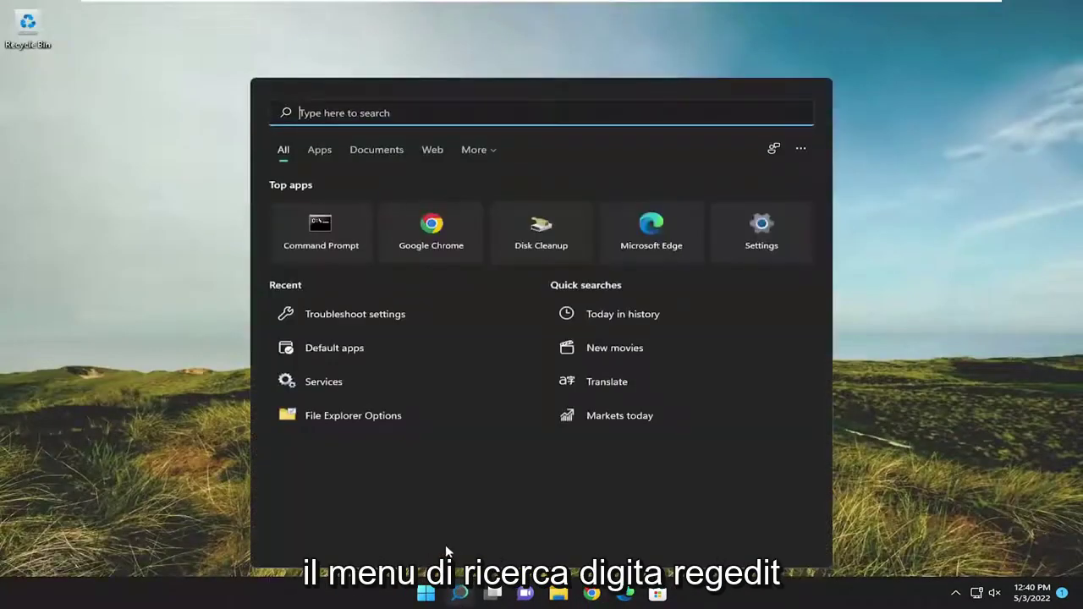
pyautogui.write('regedit')
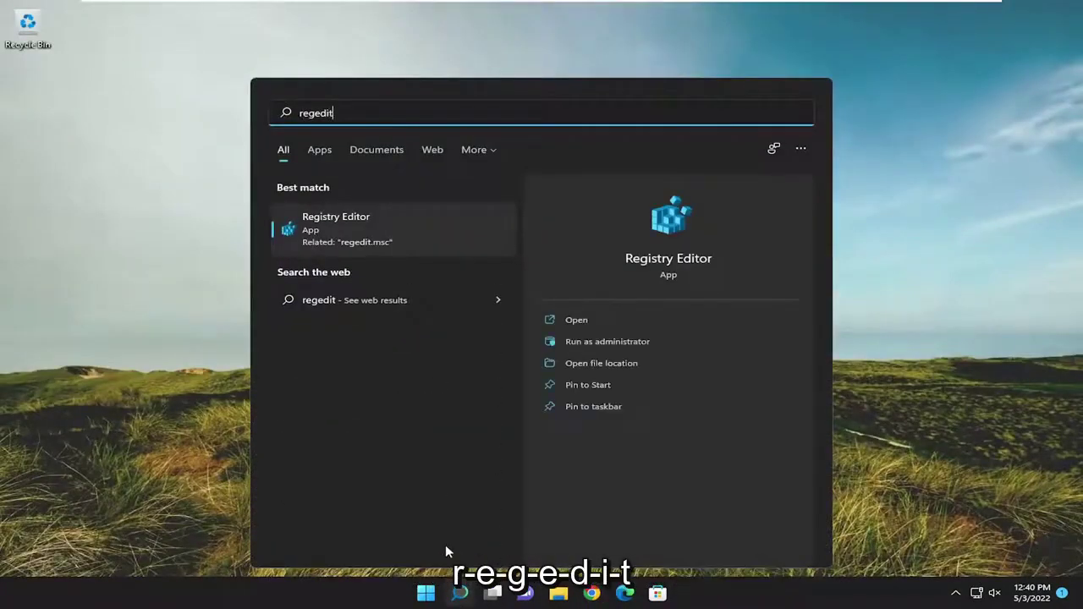
pyautogui.rightClick(348, 236)
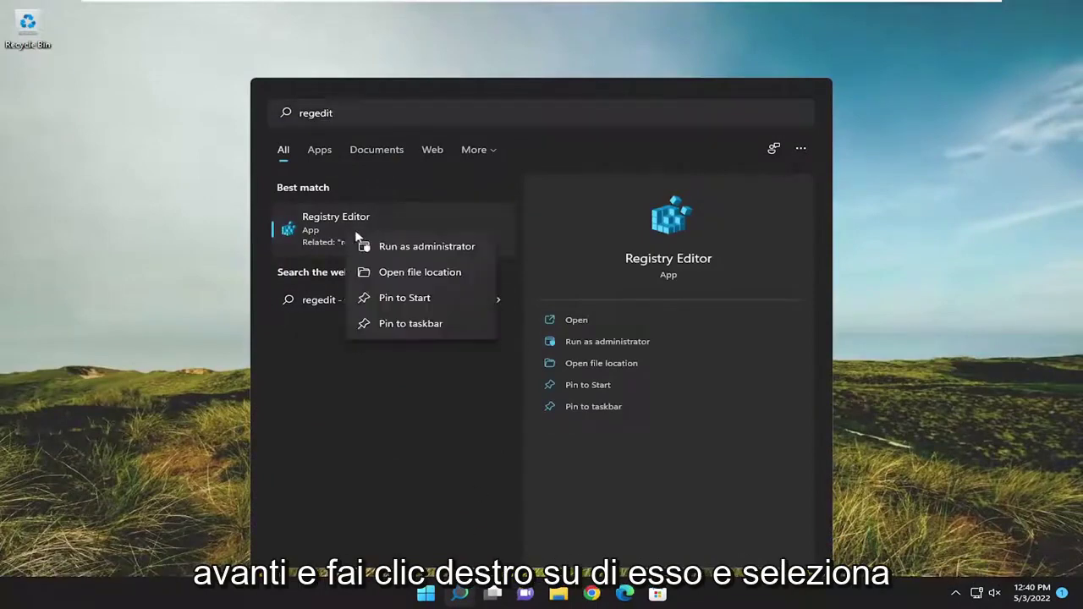
pyautogui.click(429, 248)
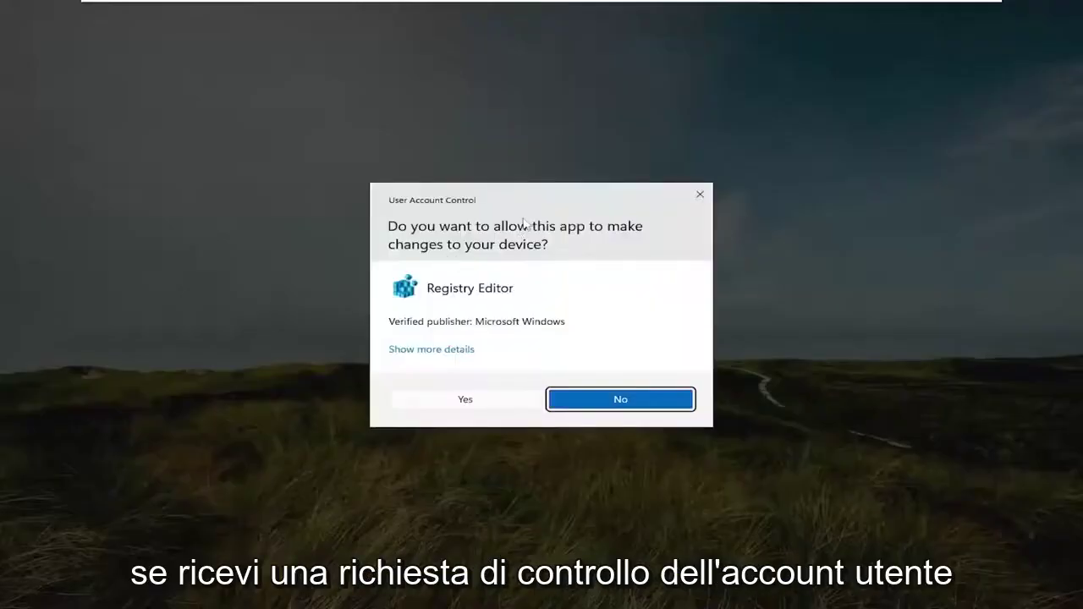
pyautogui.click(491, 401)
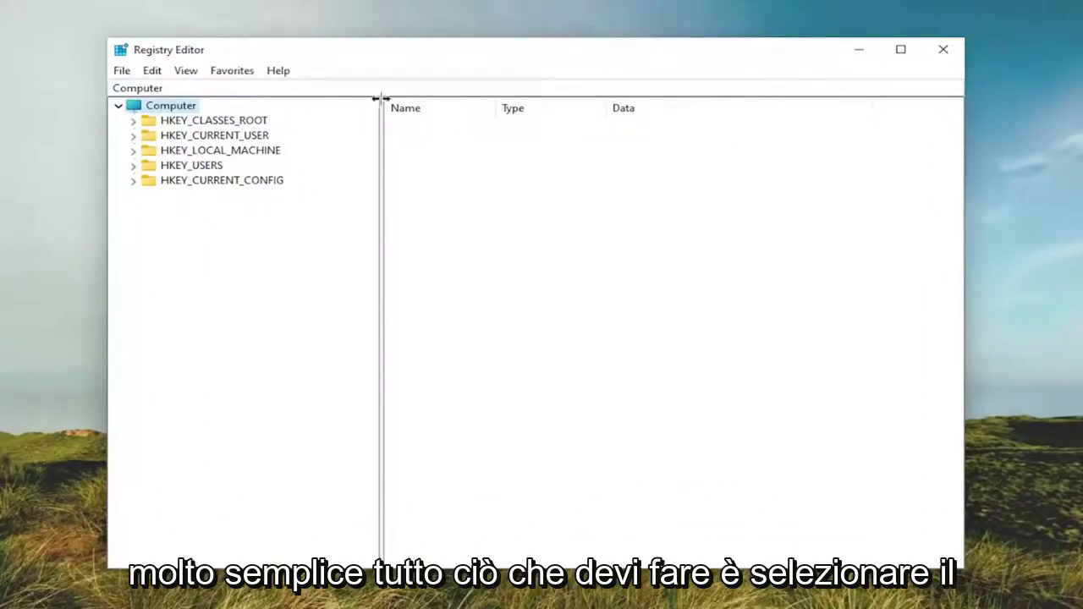
# Step: Look at the registry export and import dialogs, leaving each without saving or loading a file
pyautogui.click(123, 71)
pyautogui.click(151, 114)
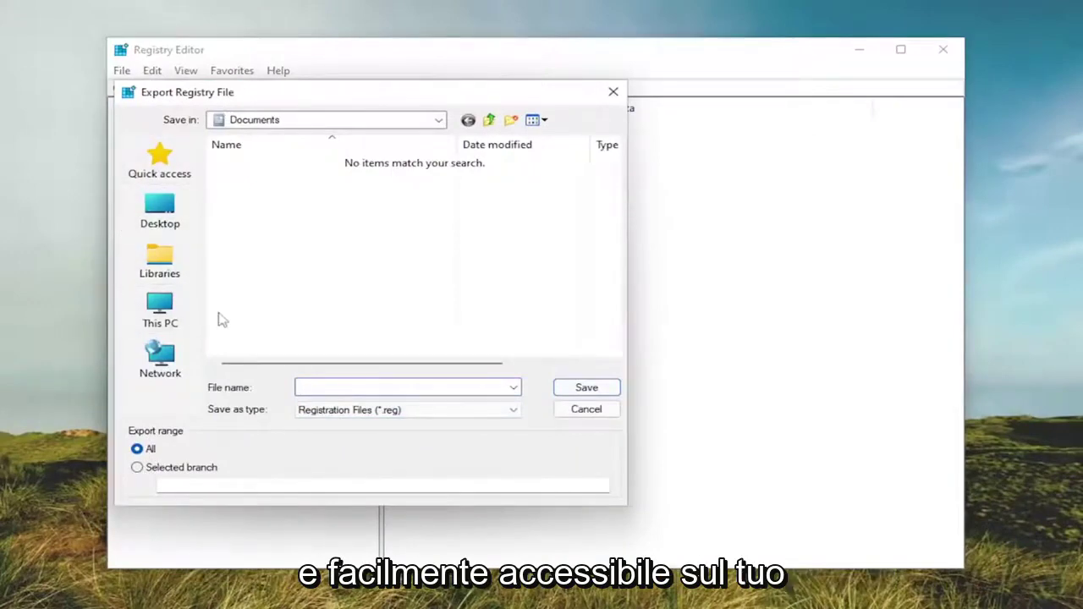
pyautogui.click(595, 413)
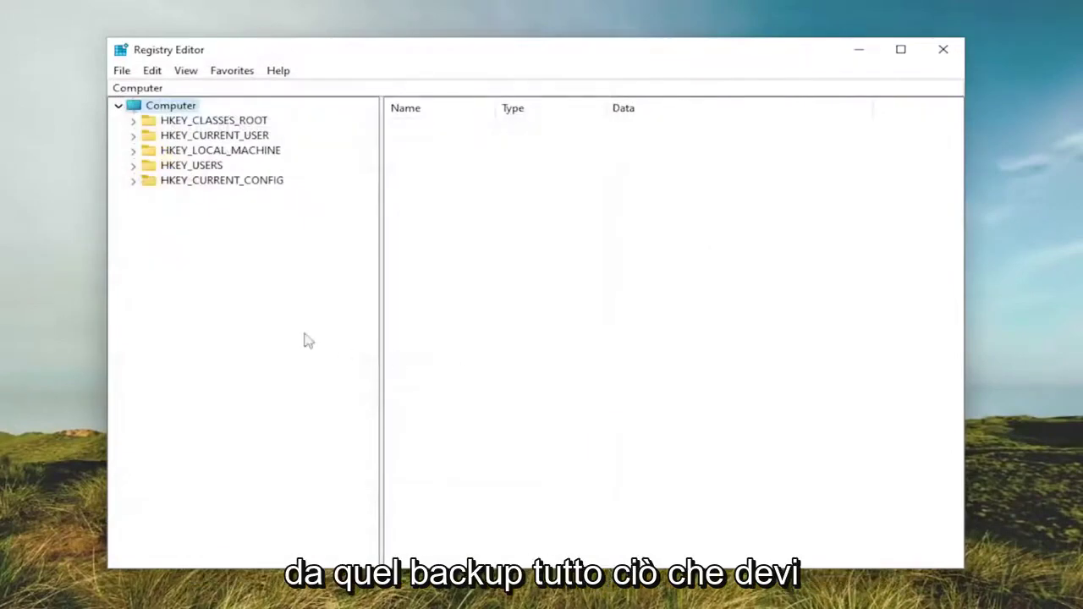
pyautogui.click(121, 71)
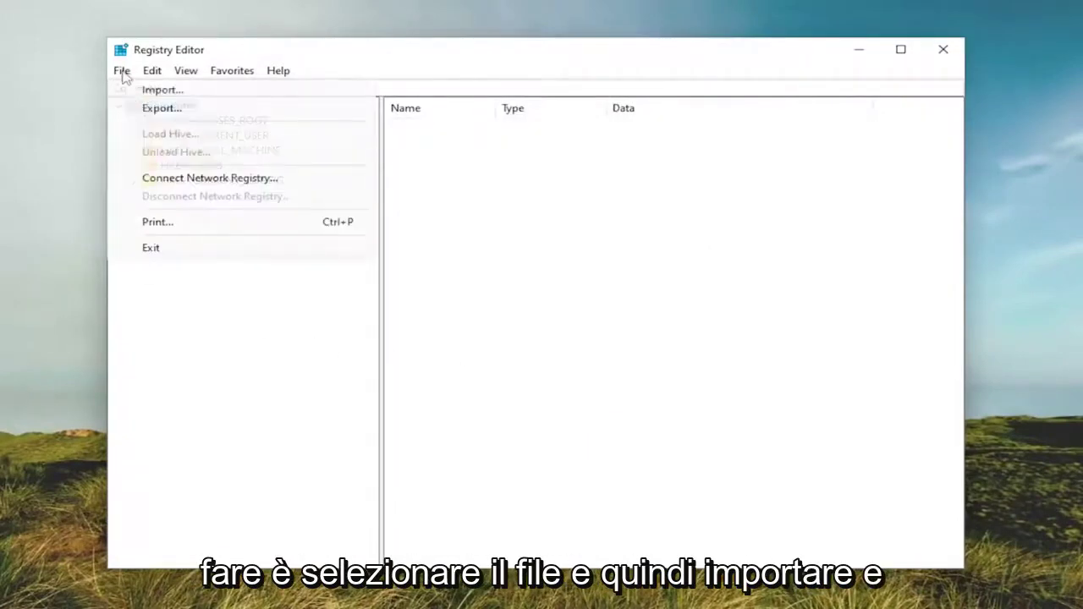
pyautogui.click(150, 89)
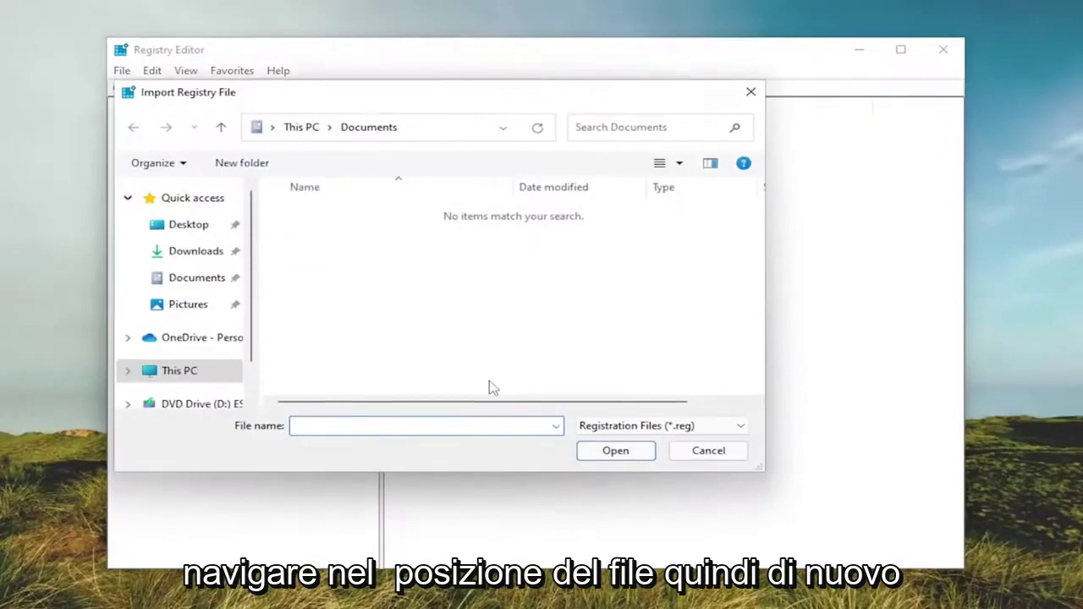
pyautogui.click(709, 455)
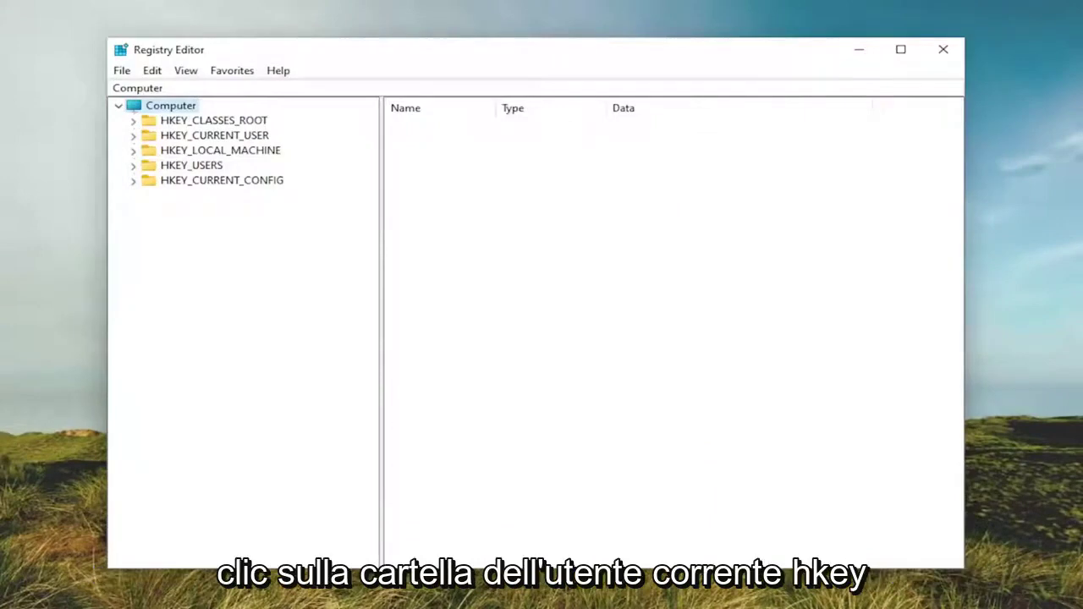
# Step: Expand the registry tree to HKEY_CURRENT_USER\Control Panel\Desktop
pyautogui.click(241, 141)
pyautogui.doubleClick(240, 141)
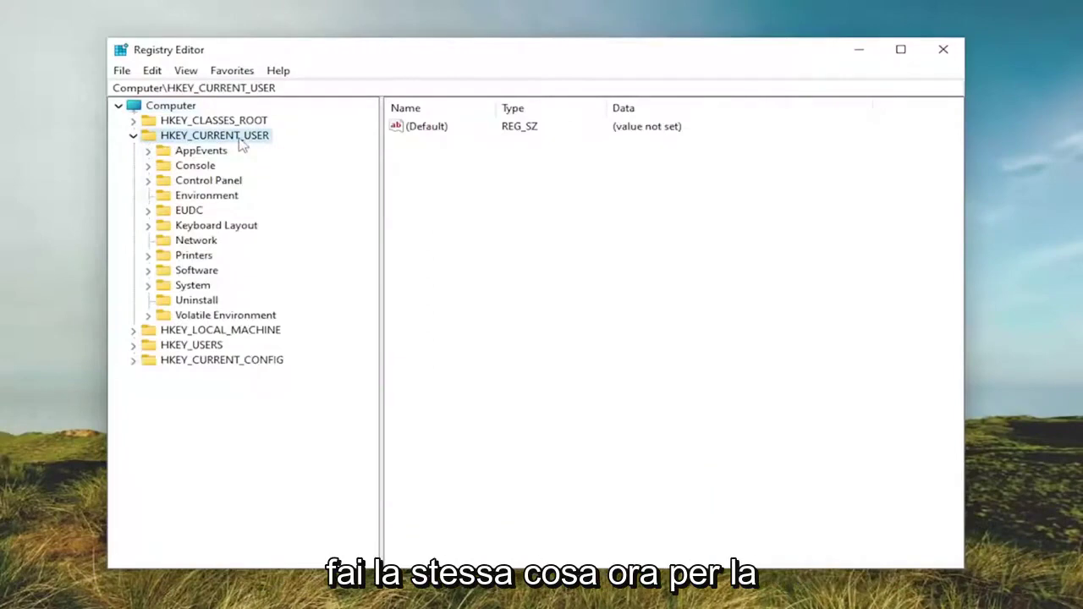
pyautogui.click(196, 182)
pyautogui.doubleClick(195, 183)
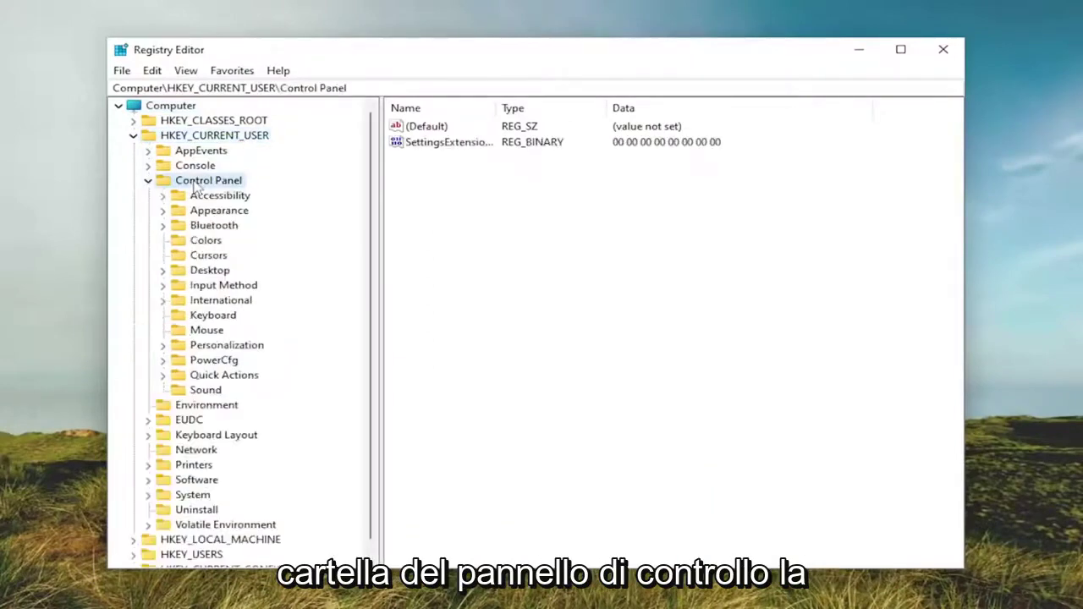
pyautogui.doubleClick(209, 271)
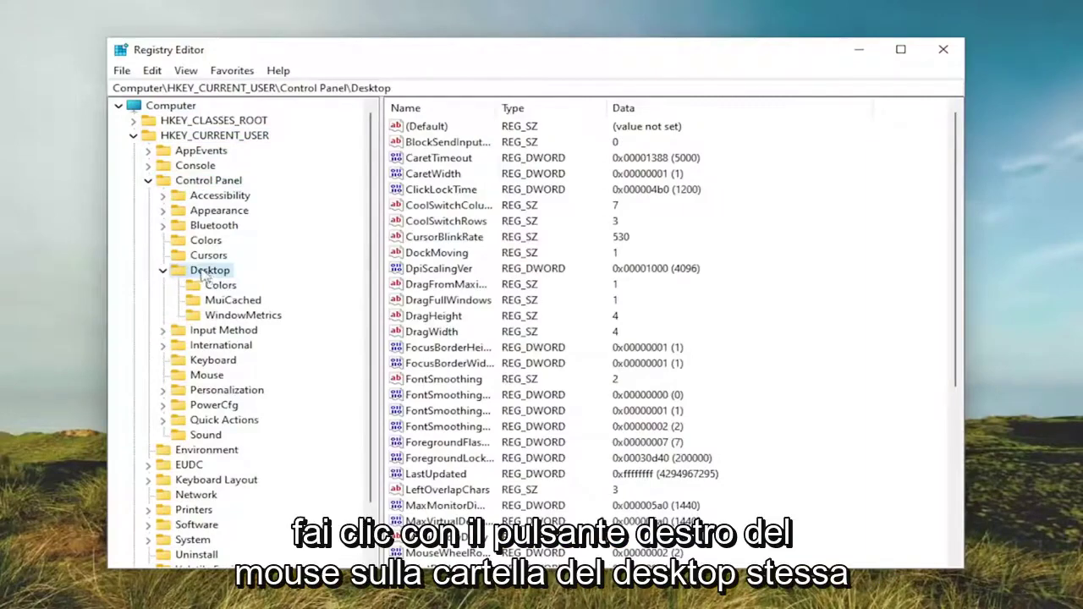
# Step: Try to add a string value named DragFromMaximize to the Desktop key, and delete the added value again
pyautogui.rightClick(204, 275)
pyautogui.moveTo(288, 298)
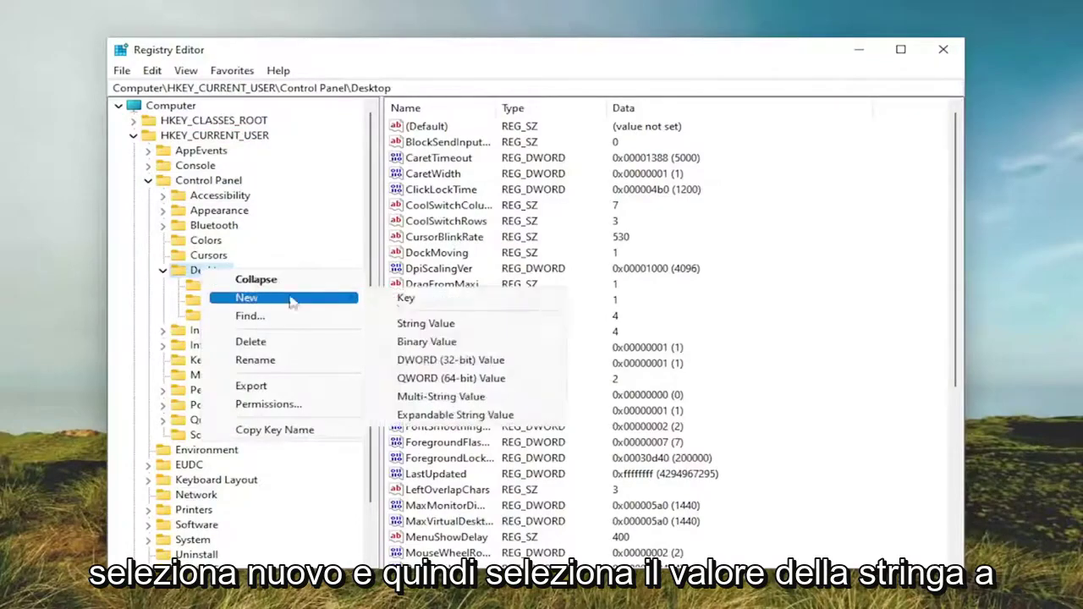
pyautogui.click(428, 323)
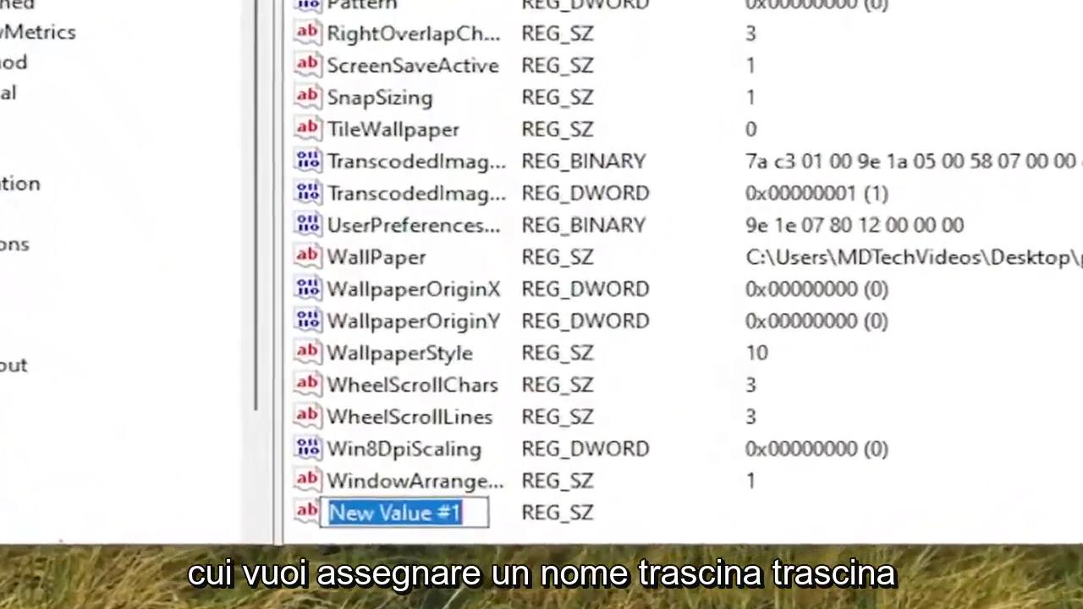
pyautogui.write('Dra')
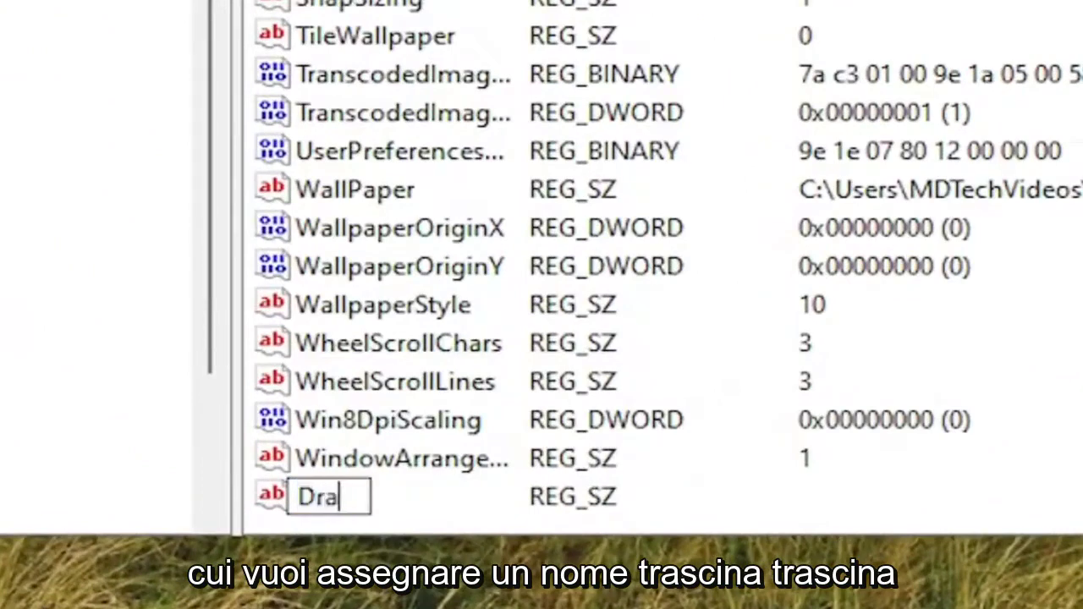
pyautogui.write('gFro')
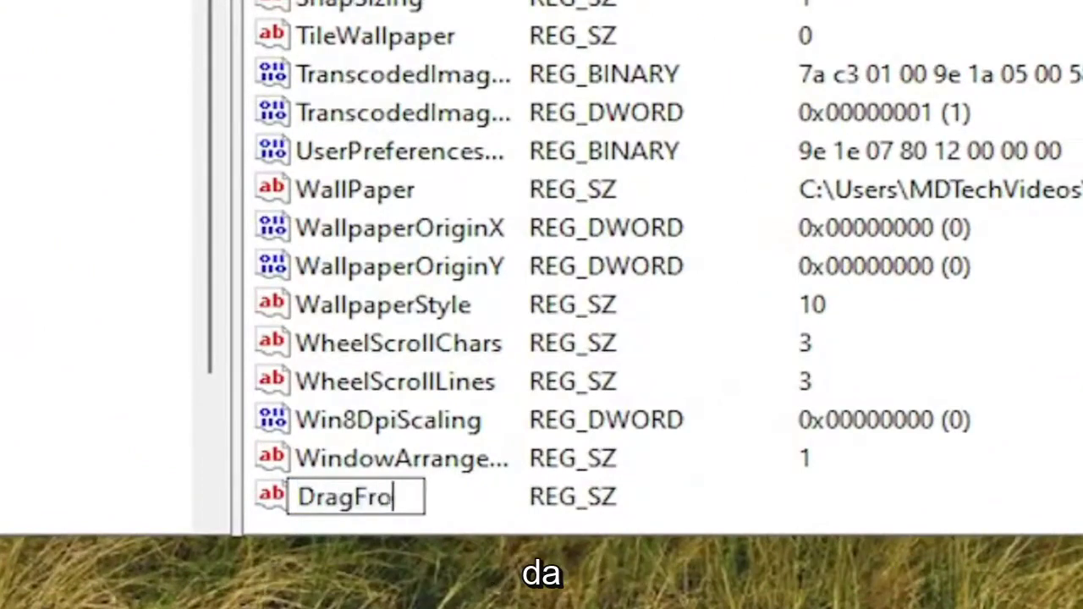
pyautogui.write('mMaximize')
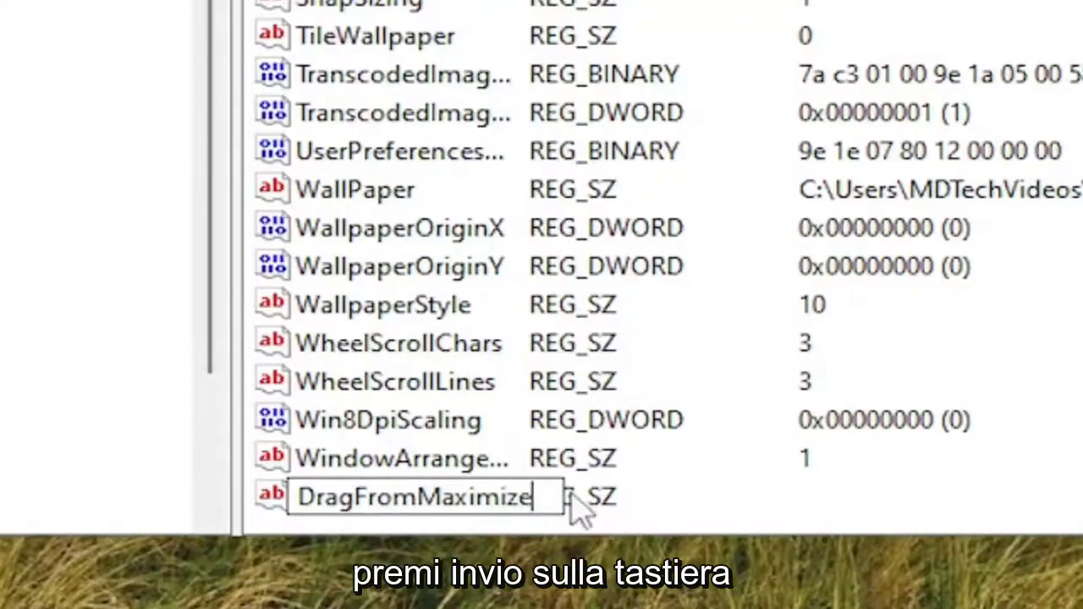
pyautogui.press('Return')
pyautogui.press('Return')
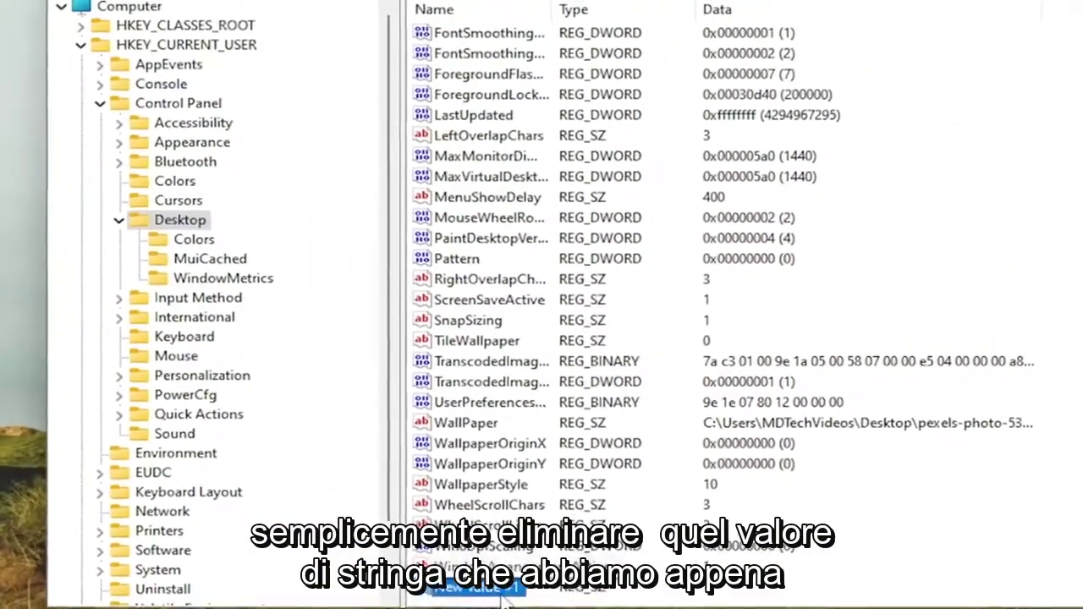
pyautogui.press('Delete')
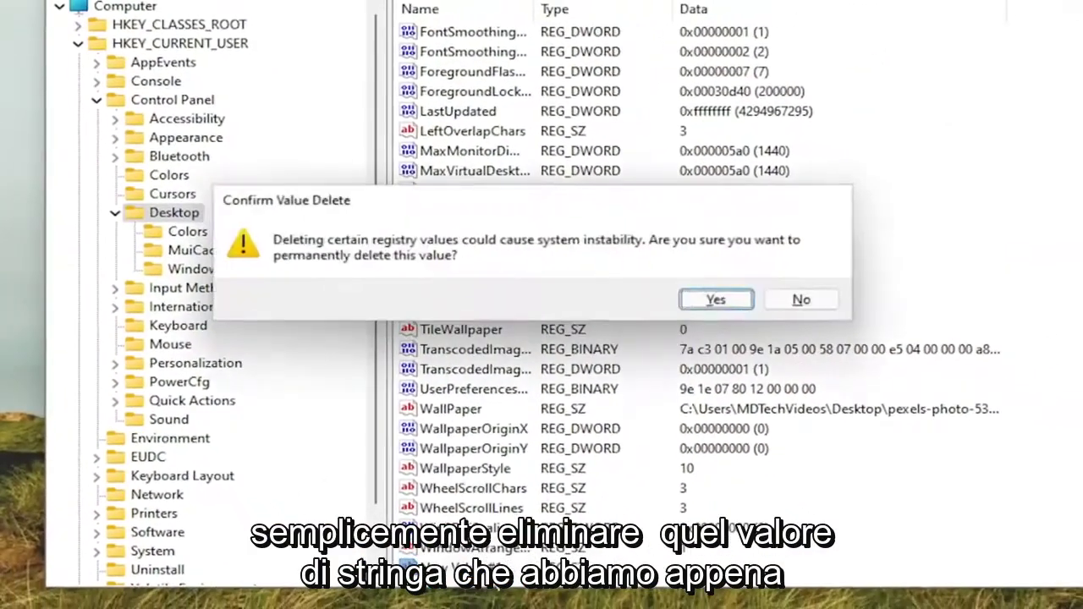
pyautogui.click(717, 302)
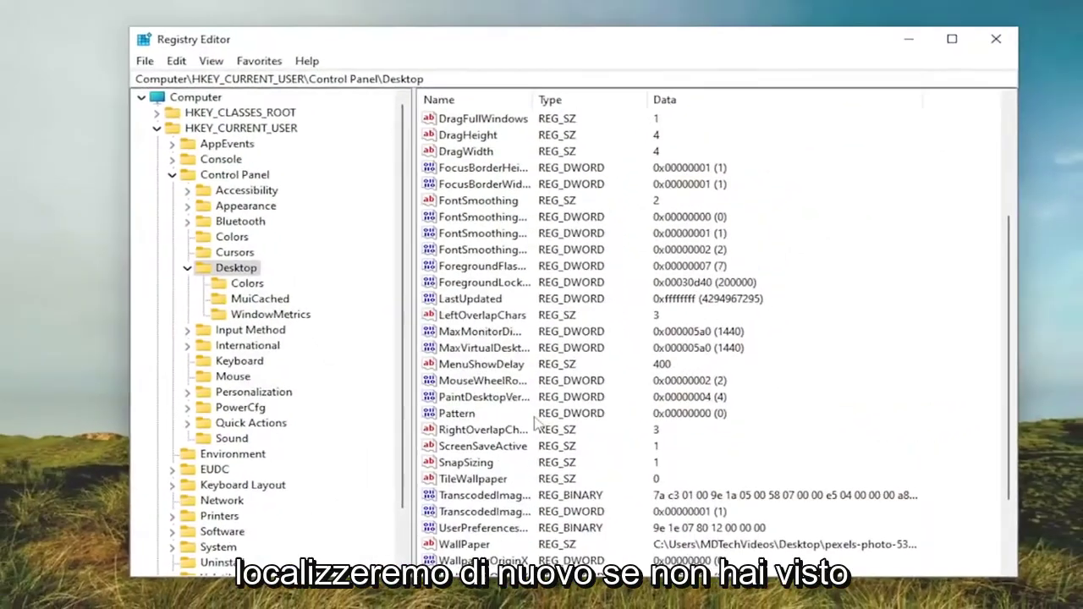
# Step: Widen the Name column to fit the full value names and select the existing DragFromMaximize entry
pyautogui.doubleClick(533, 99)
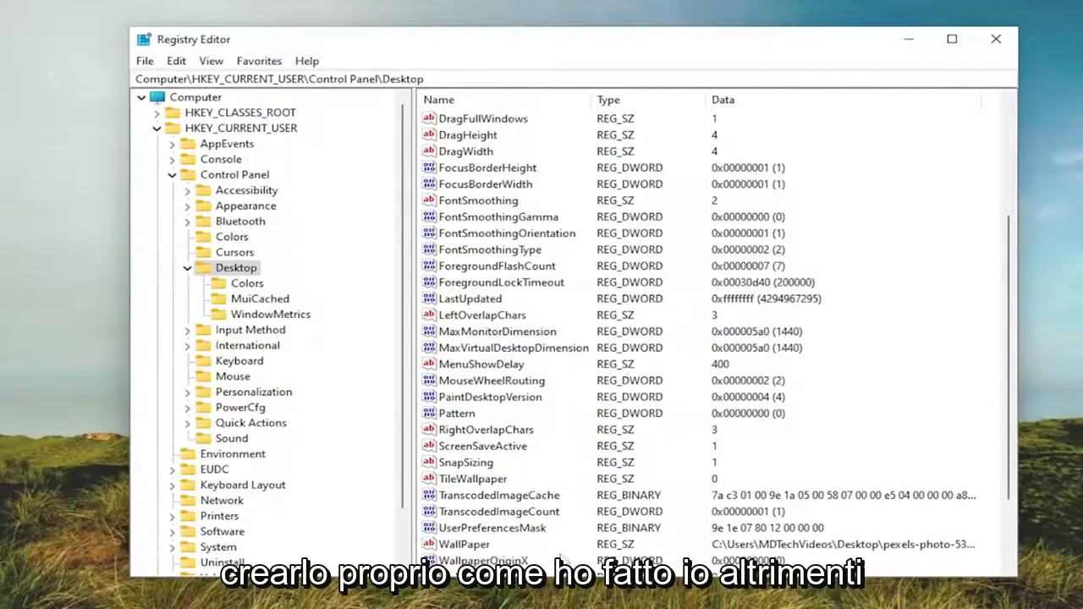
pyautogui.scroll(-2, 529, 373)
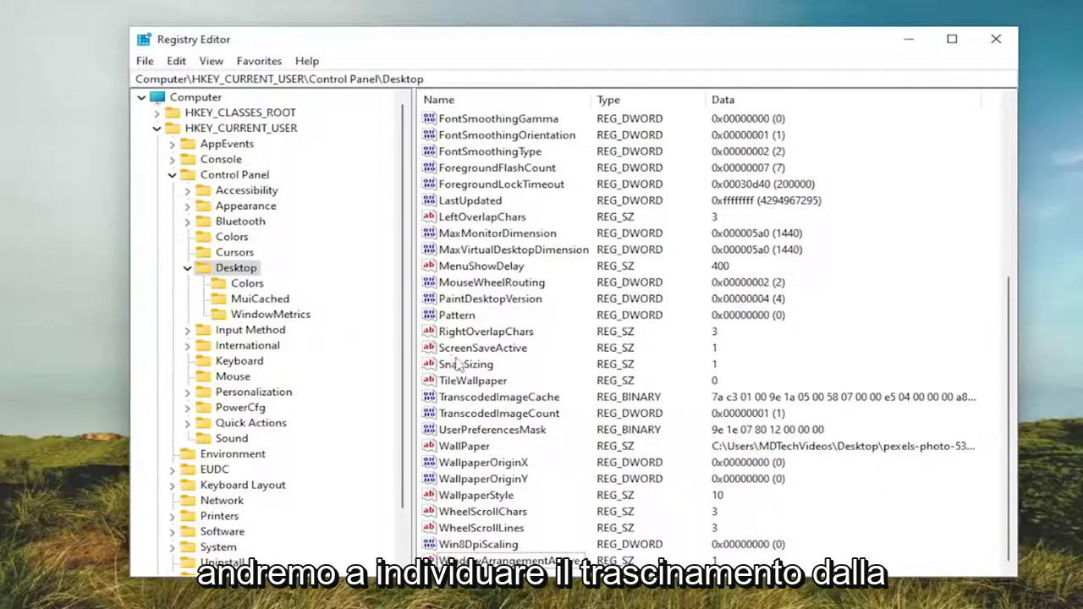
pyautogui.scroll(5, 457, 363)
pyautogui.click(500, 251)
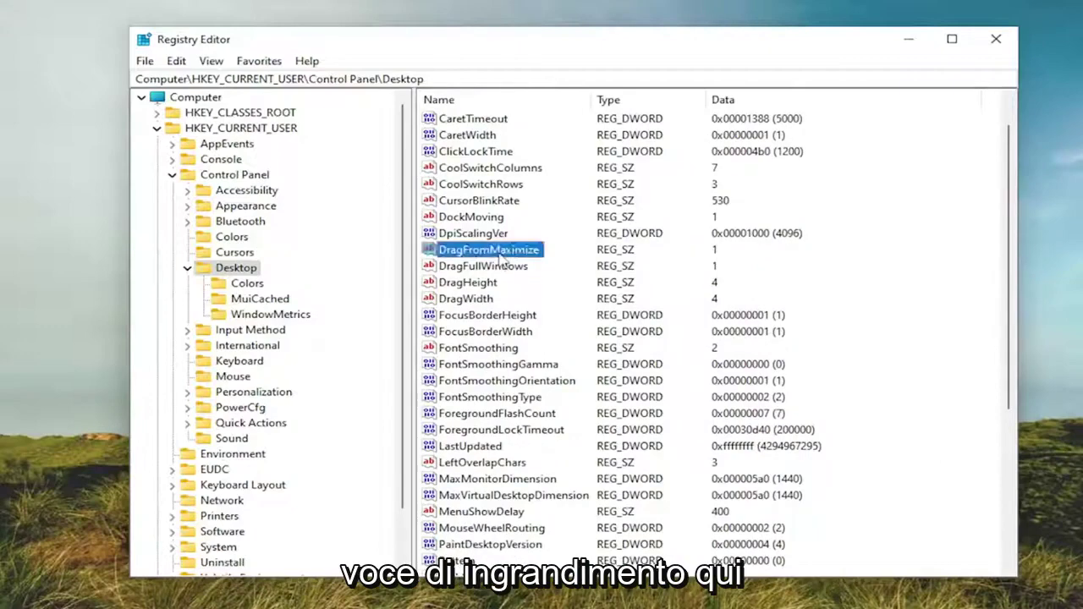
# Step: Set the value data of DragFromMaximize to 1
pyautogui.doubleClick(491, 257)
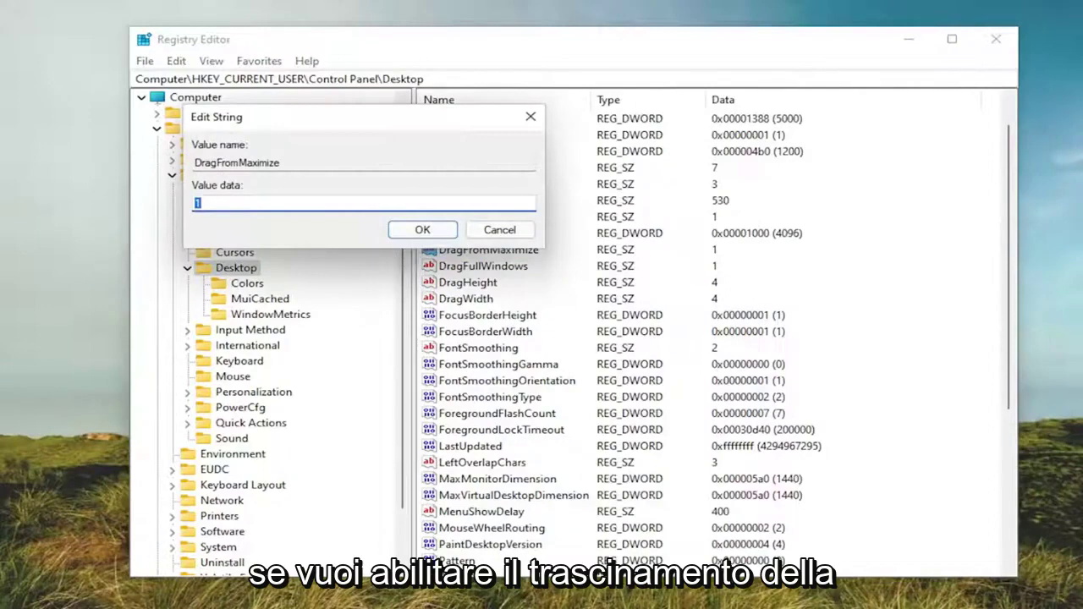
pyautogui.moveTo(364, 110); pyautogui.dragTo(603, 125)
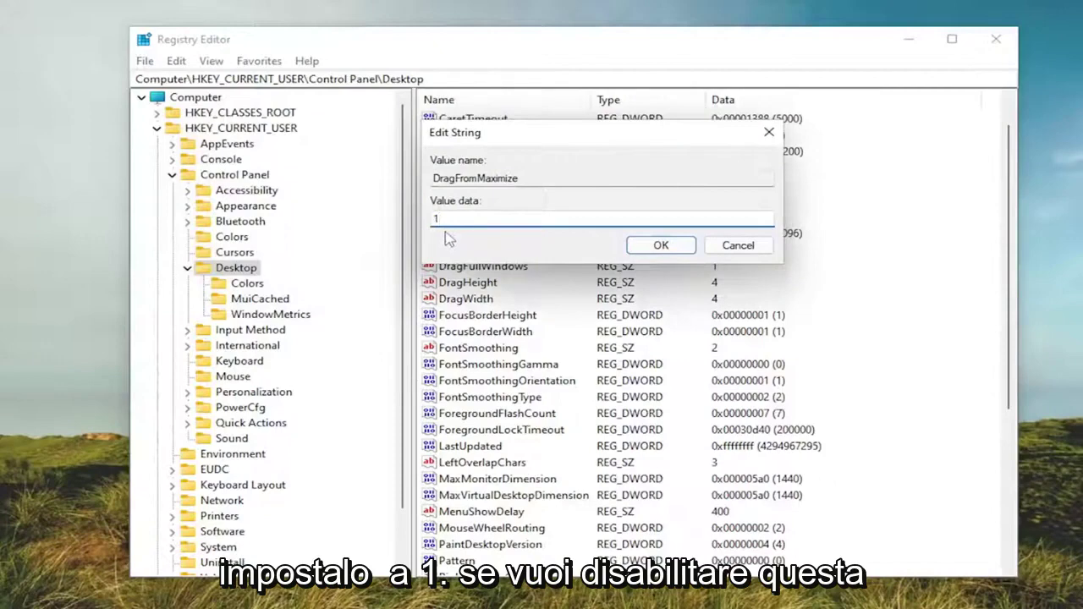
pyautogui.moveTo(441, 219); pyautogui.dragTo(412, 222)
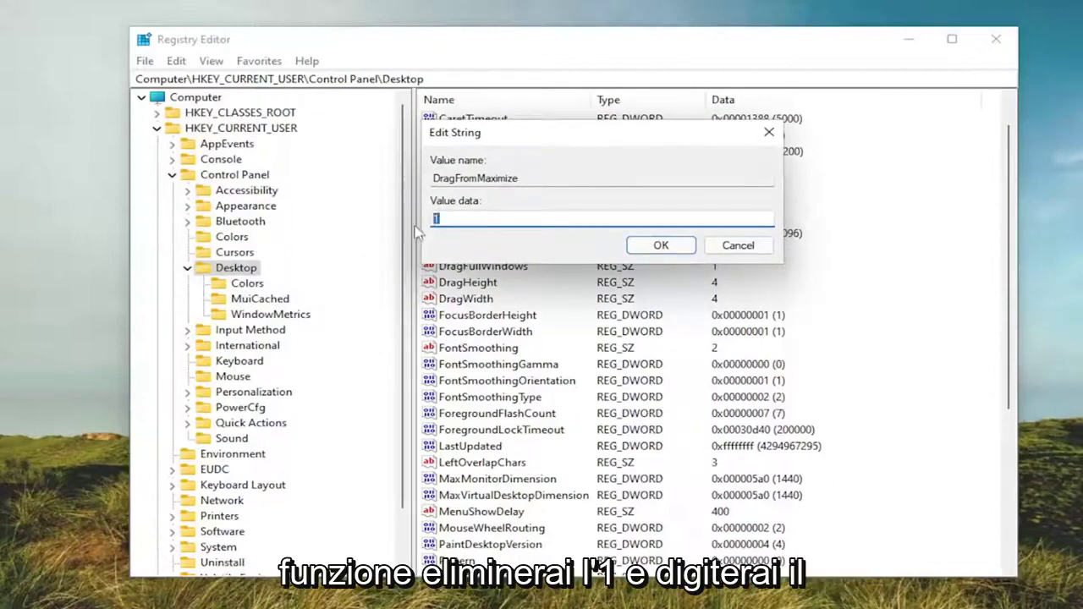
pyautogui.write('0')
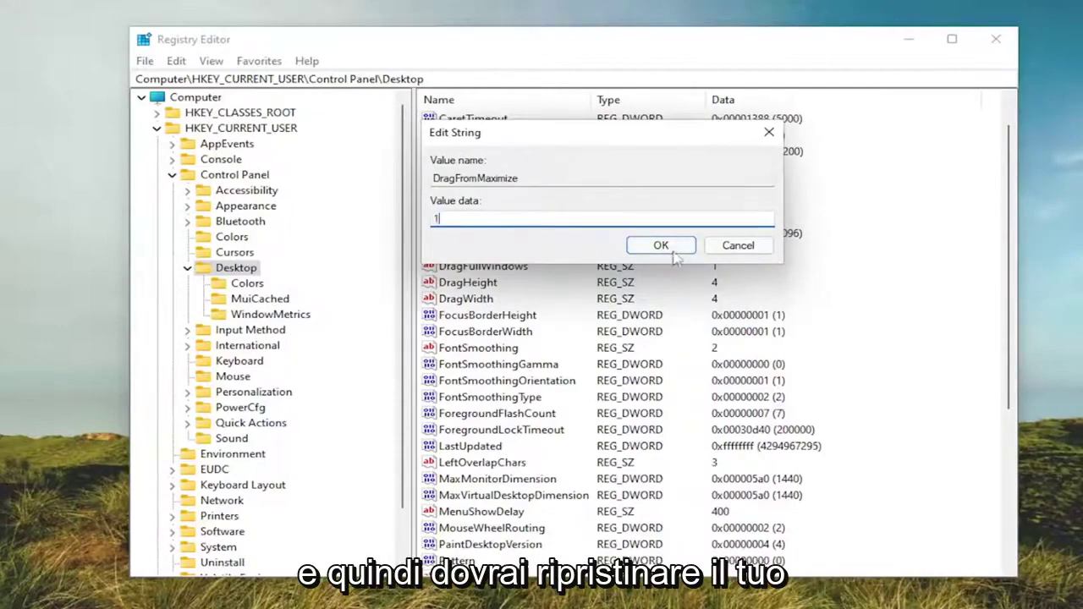
pyautogui.click(665, 244)
# Step: Collapse the Desktop, Control Panel and HKEY_CURRENT_USER branches in the registry tree
pyautogui.click(187, 268)
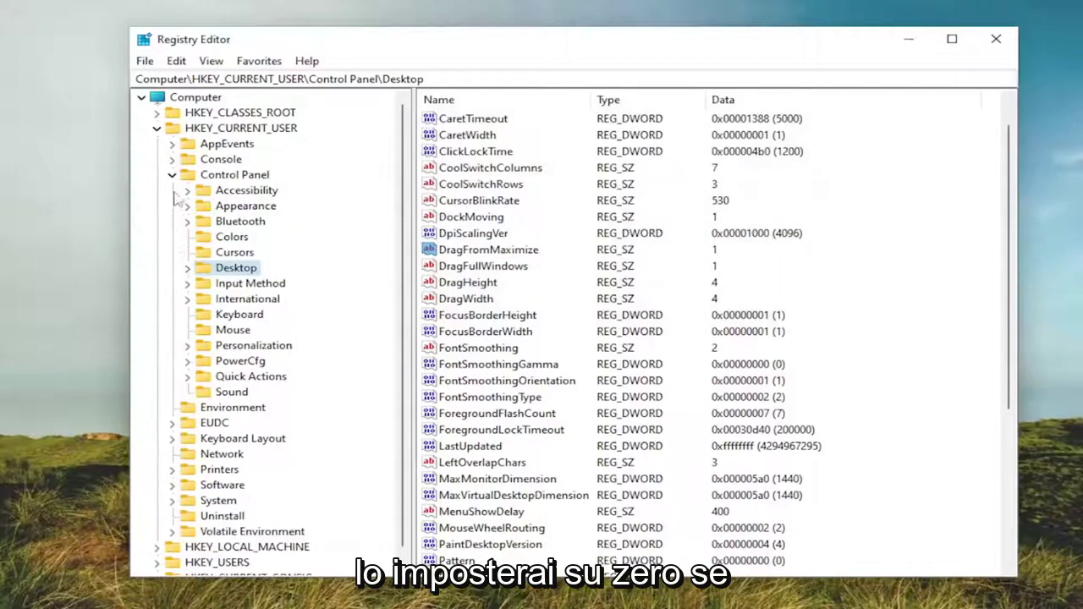
pyautogui.click(171, 166)
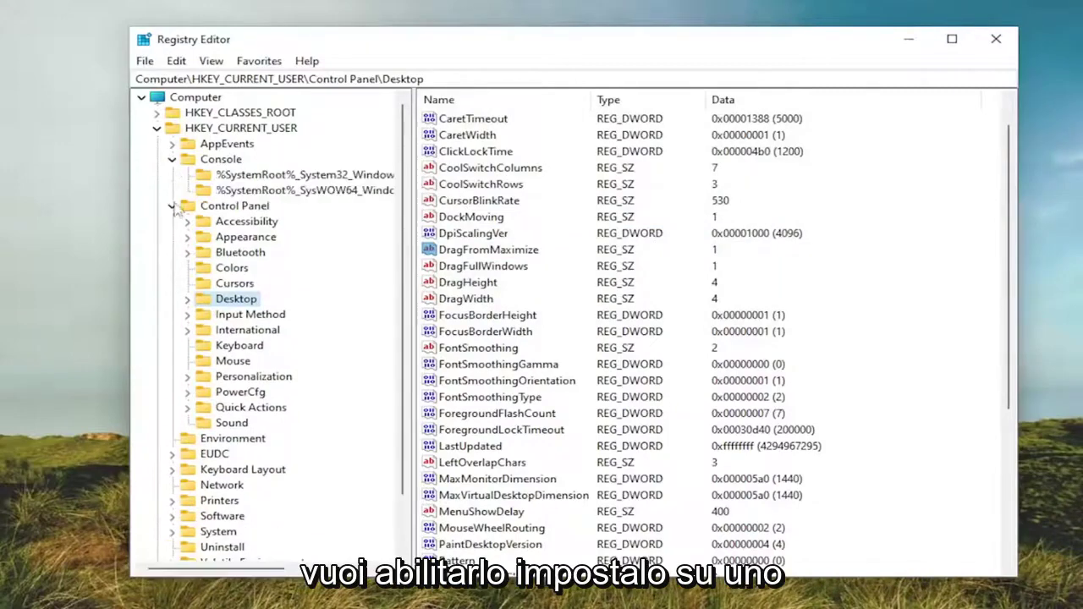
pyautogui.click(172, 206)
pyautogui.click(171, 160)
pyautogui.click(156, 128)
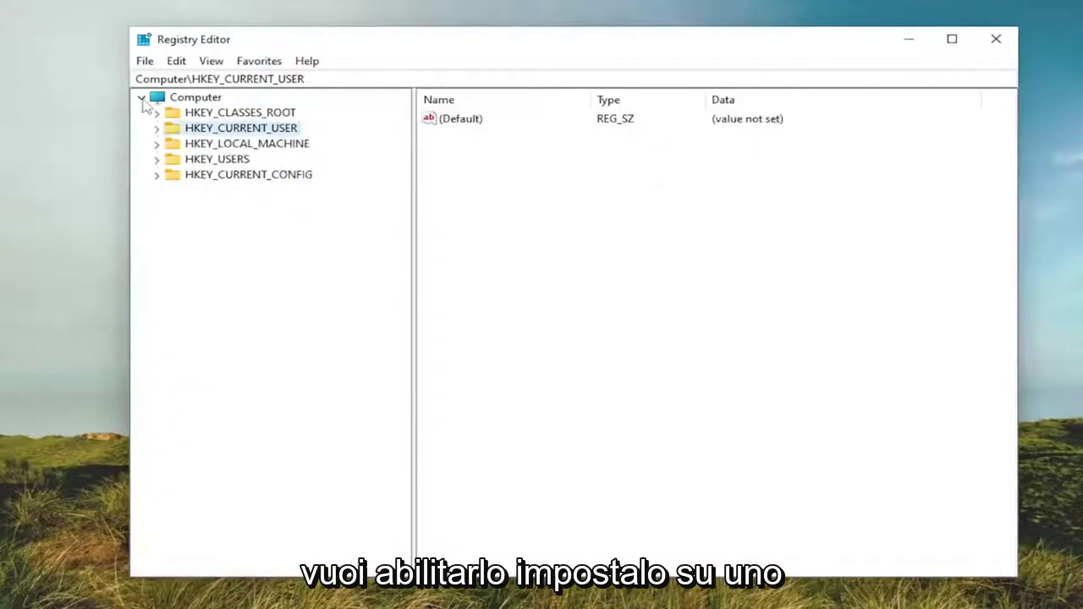